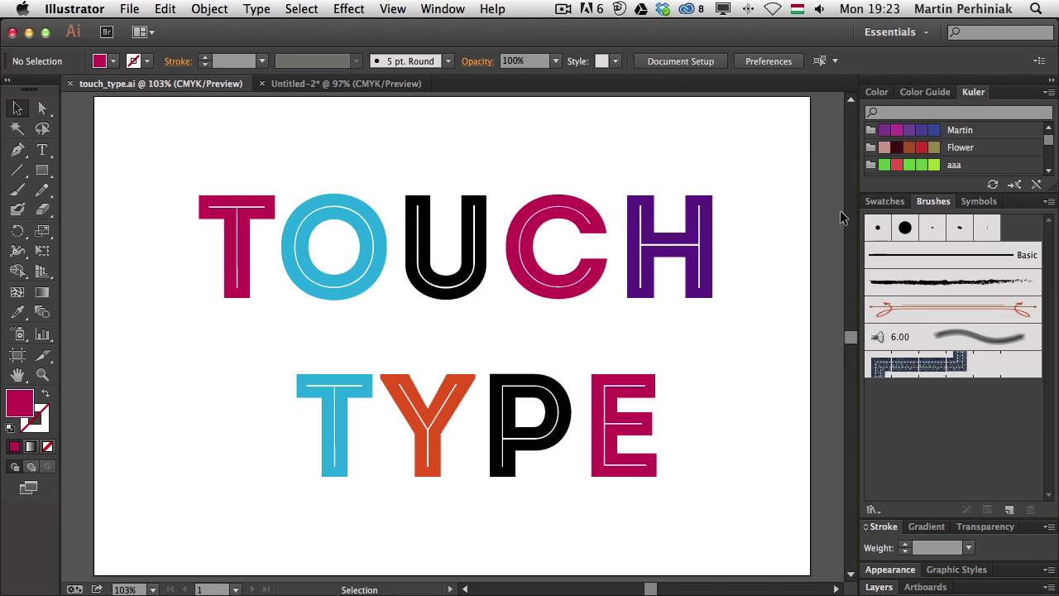
- Switch to the Touch Type Tool from the Type tool flyout
left_click(42, 150)
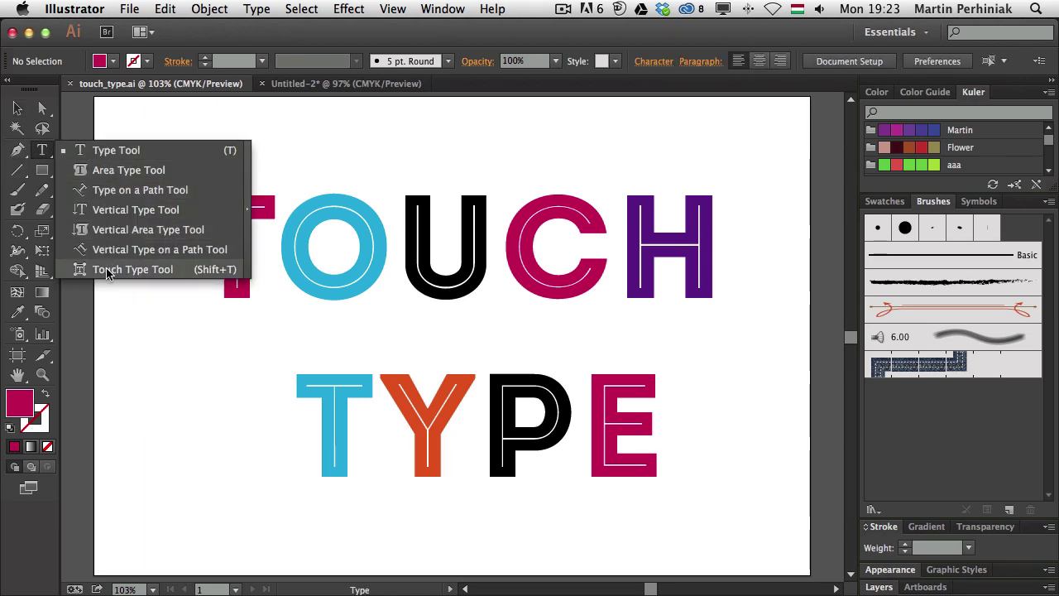
left_click(231, 273)
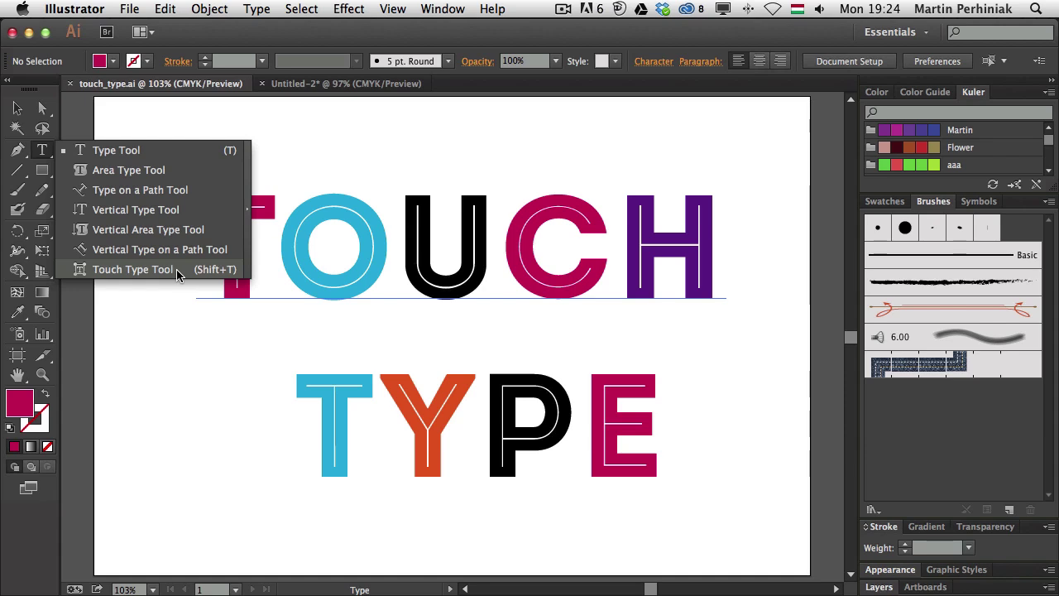
- Pick individual letters of TOUCH with Touch Type, ending on the first T
left_click(133, 269)
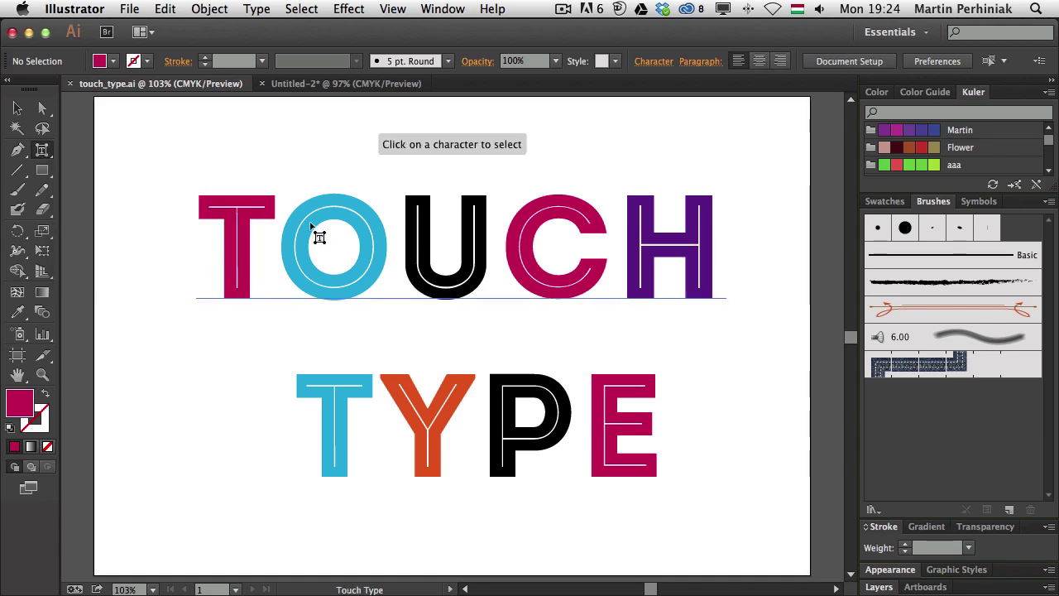
left_click(319, 241)
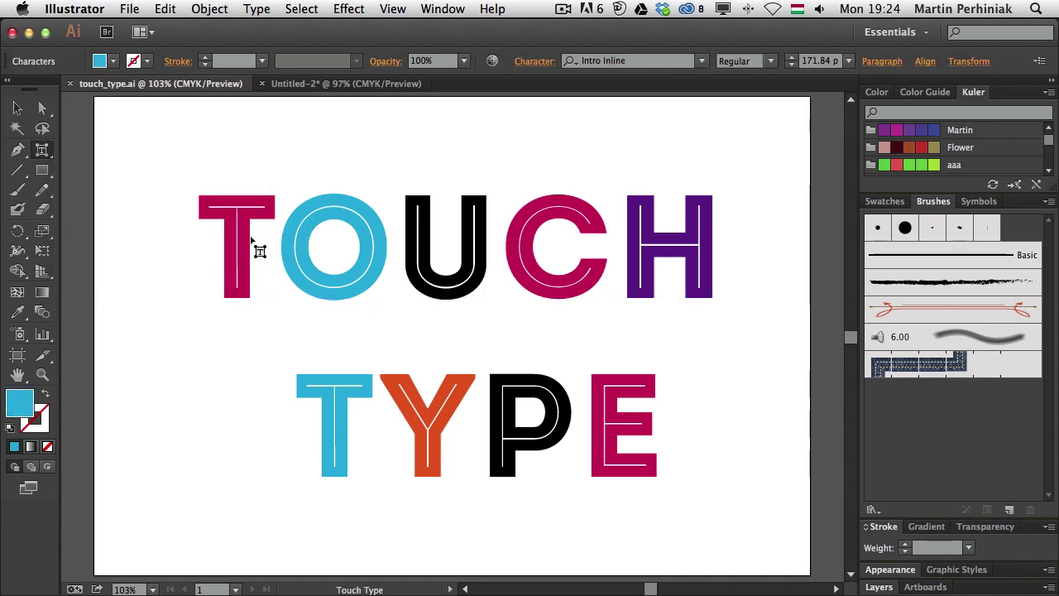
left_click(258, 240)
left_click(476, 248)
left_click(595, 240)
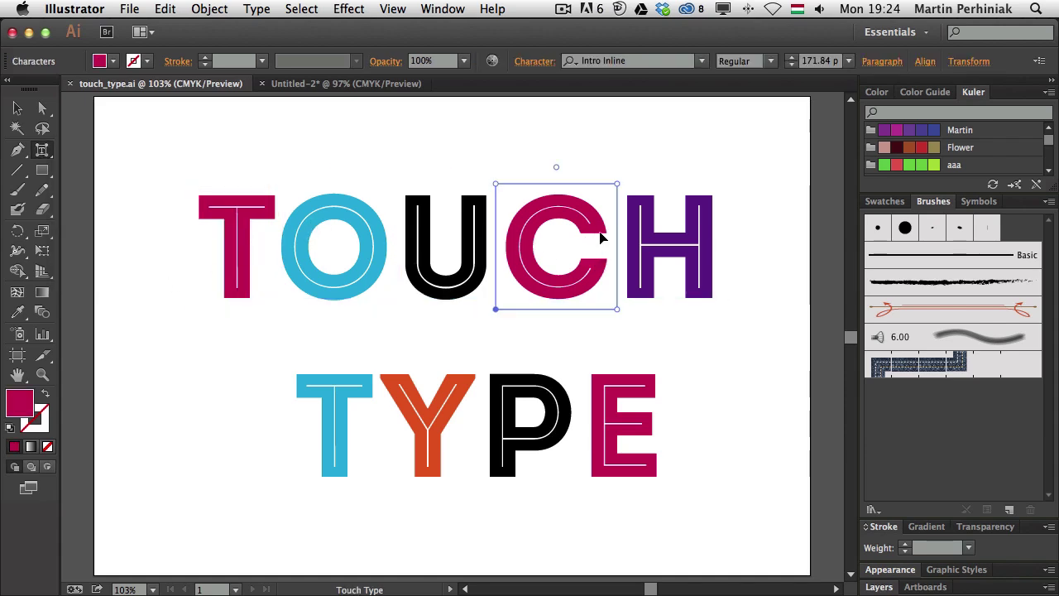
left_click(693, 245)
left_click(225, 240)
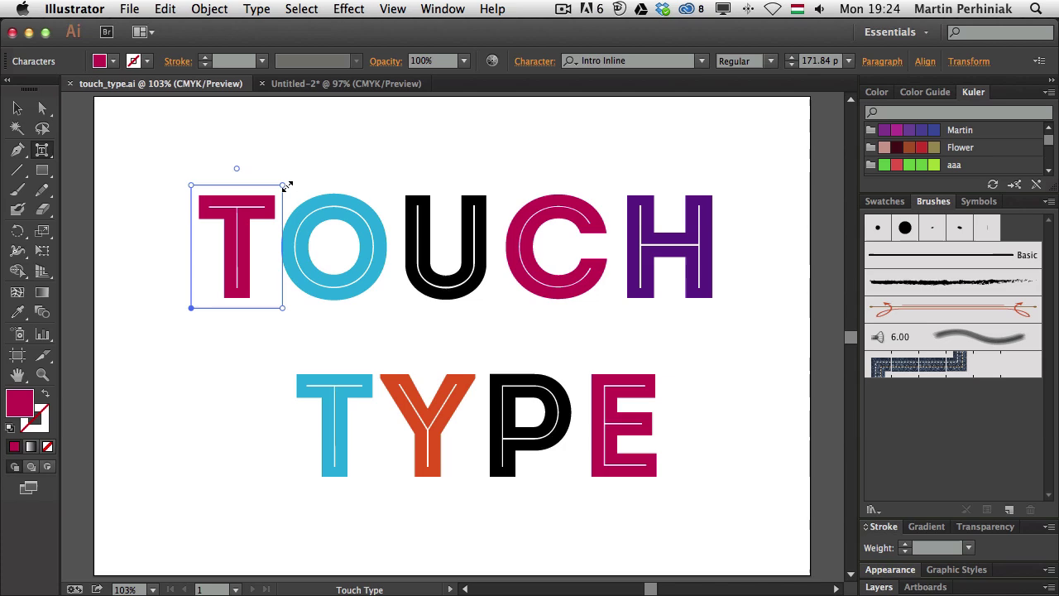
- Enlarge and widen the first T, tilt it about 8° and drop it below the baseline
left_click_drag(283, 187, 346, 139)
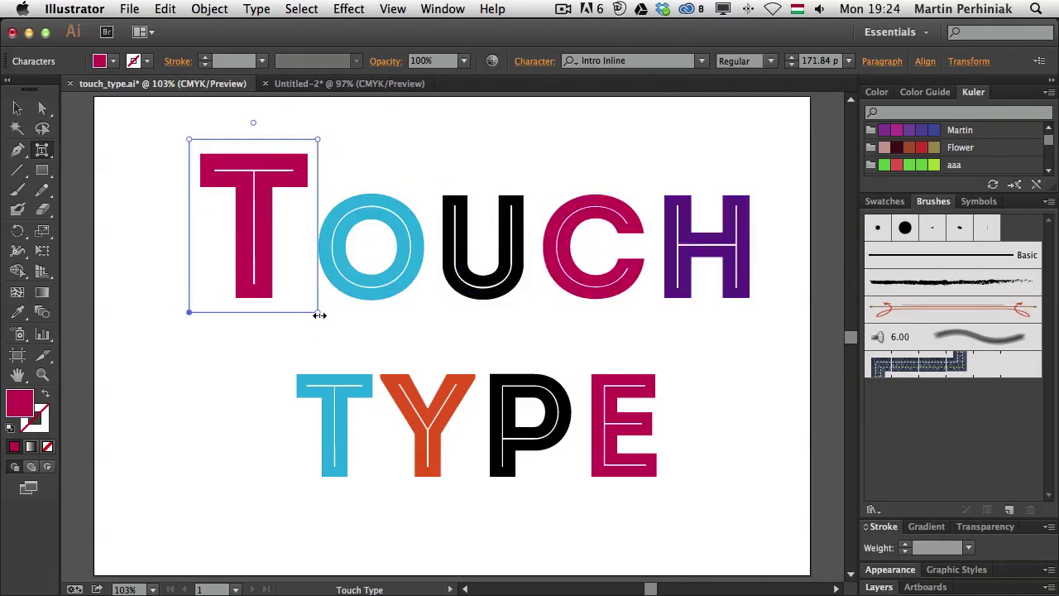
mouse_move(319, 313)
left_mouse_down()
mouse_move(385, 310)
mouse_move(318, 312)
left_mouse_up()
left_click_drag(253, 123, 244, 126)
left_click_drag(281, 188, 237, 230)
left_click(387, 212)
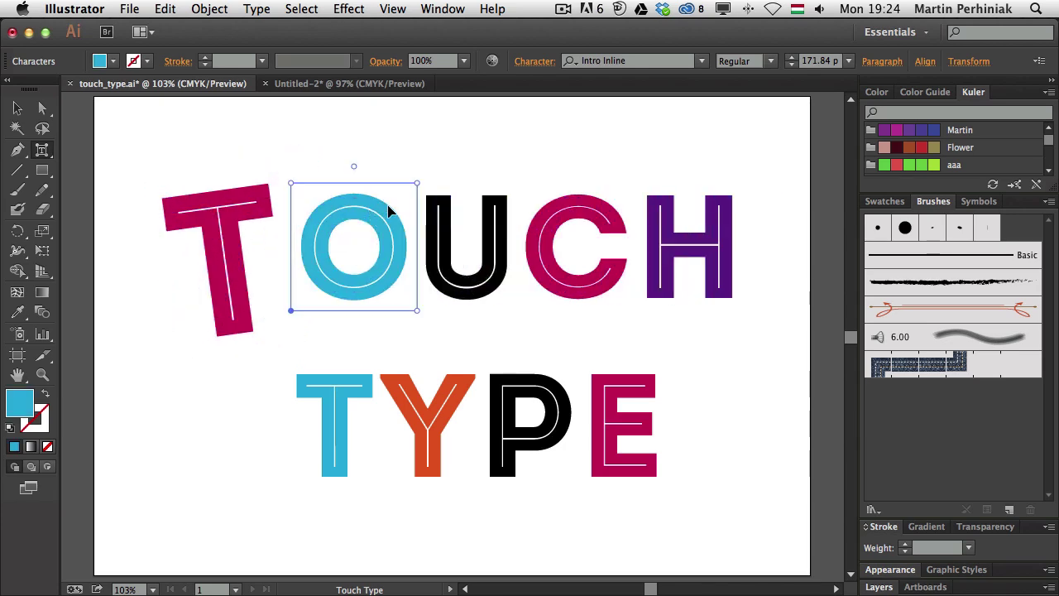
- Shrink and lower the O, then enlarge the U to about 128%, tilt it and shift it down-left
left_click_drag(416, 182, 408, 196)
left_click_drag(273, 206, 273, 219)
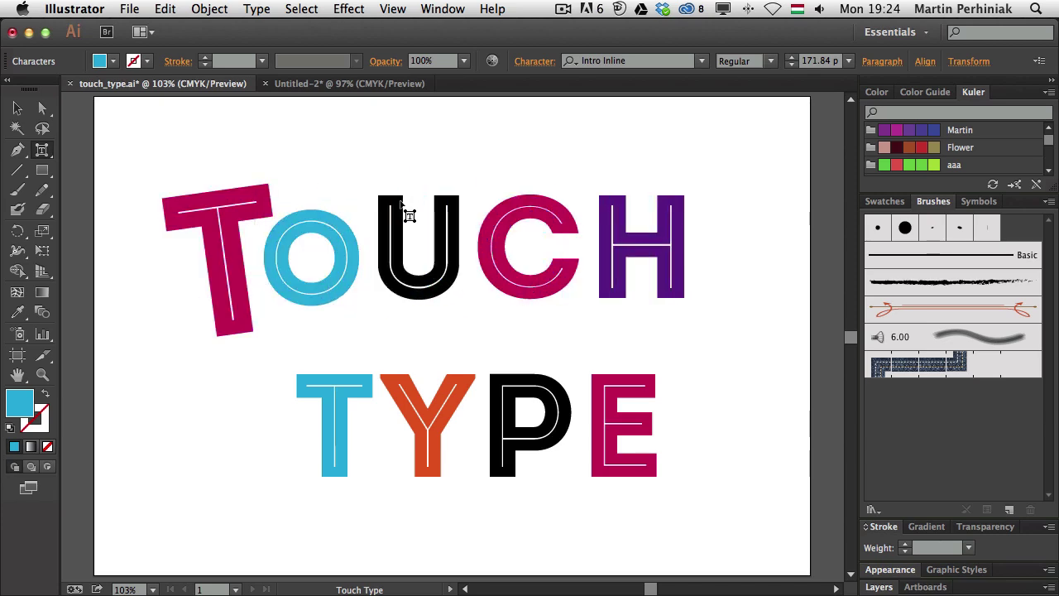
left_click(401, 202)
left_click_drag(465, 186, 506, 149)
left_click_drag(432, 132, 460, 128)
left_click_drag(432, 182, 408, 198)
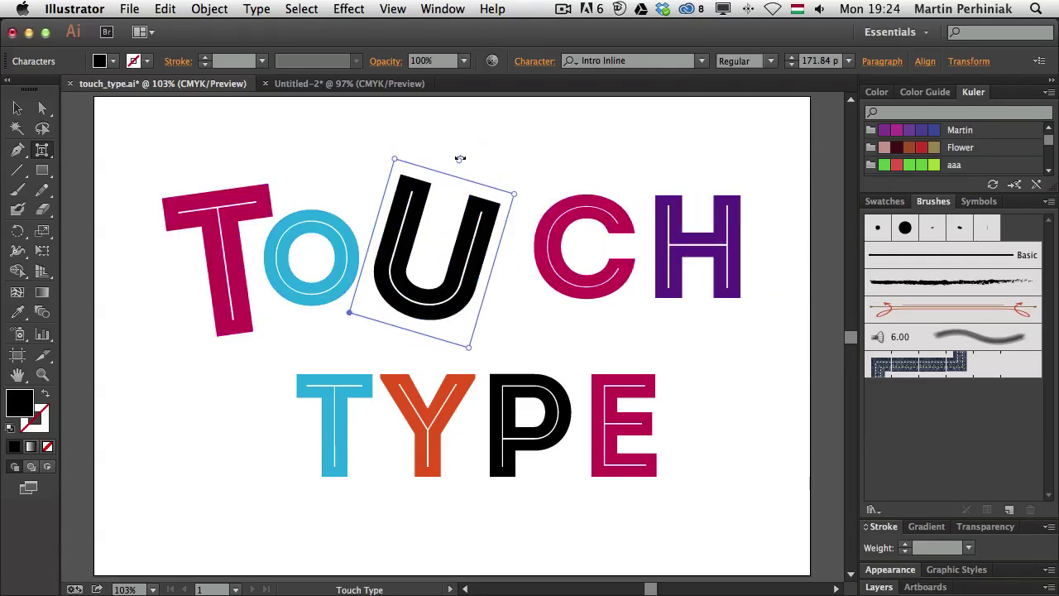
left_click_drag(460, 158, 456, 156)
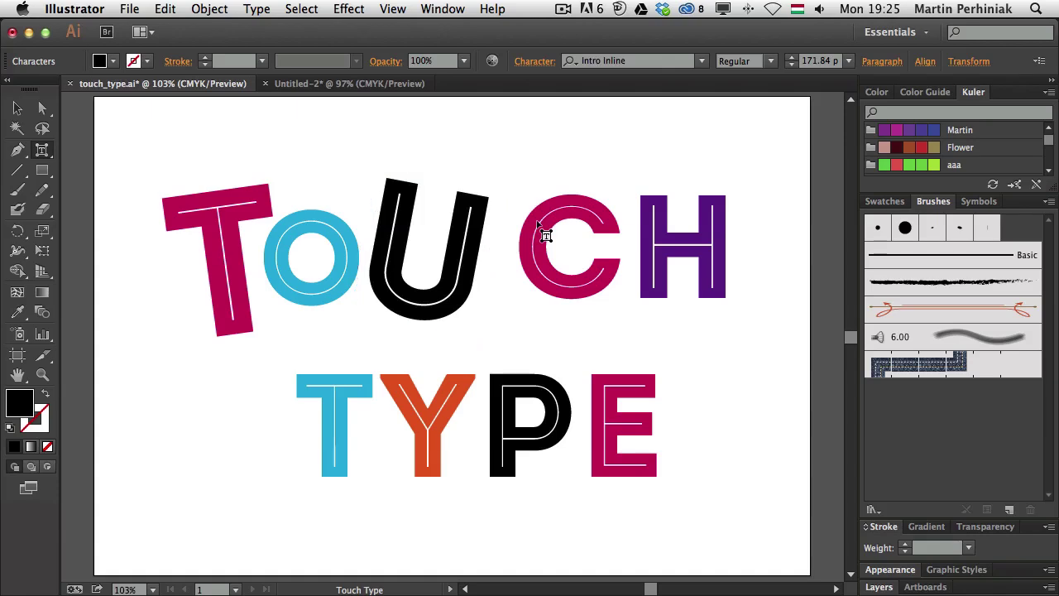
- Move the C left, tilt and lower it, then tilt the H about 9° and shift it down-left
left_click(570, 208)
left_click_drag(570, 209, 538, 214)
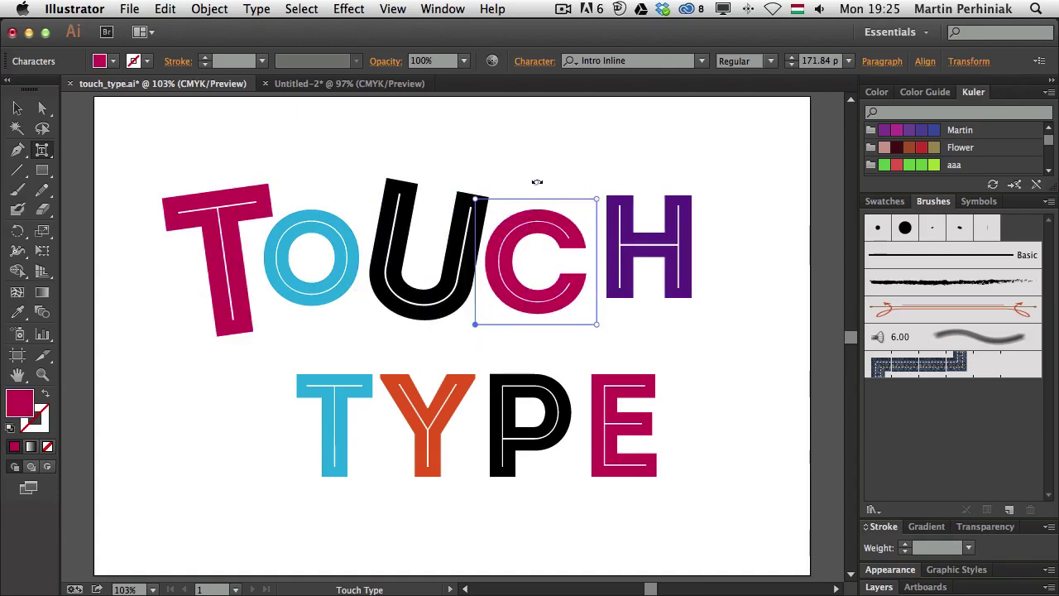
left_click_drag(538, 178, 551, 177)
left_click_drag(544, 223, 542, 244)
left_click(644, 211)
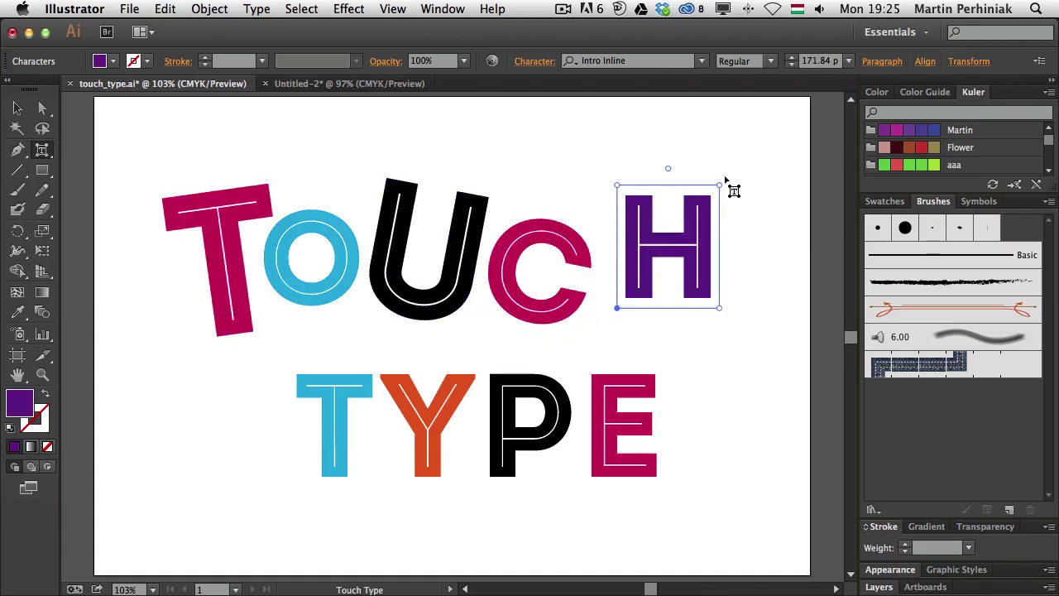
mouse_move(668, 168)
left_mouse_down()
mouse_move(645, 163)
mouse_move(667, 165)
left_mouse_up()
mouse_move(687, 203)
left_mouse_down()
mouse_move(698, 212)
mouse_move(676, 240)
mouse_move(675, 213)
left_mouse_up()
- Nudge the C down slightly, then raise and enlarge the T of TYPE
left_click(530, 245)
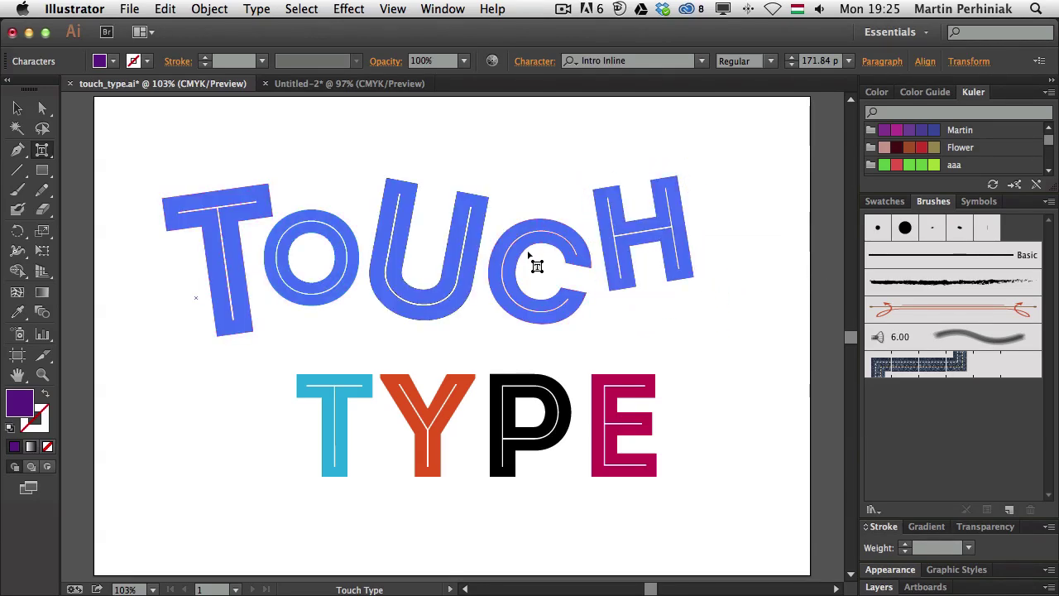
left_click_drag(531, 245, 531, 254)
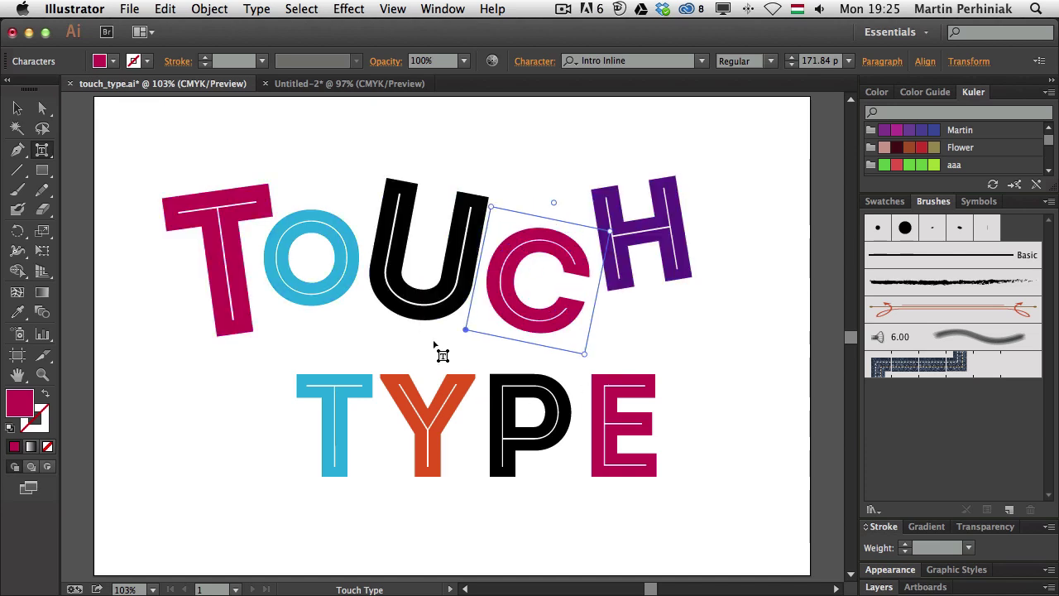
left_click(348, 379)
left_click_drag(334, 389, 353, 352)
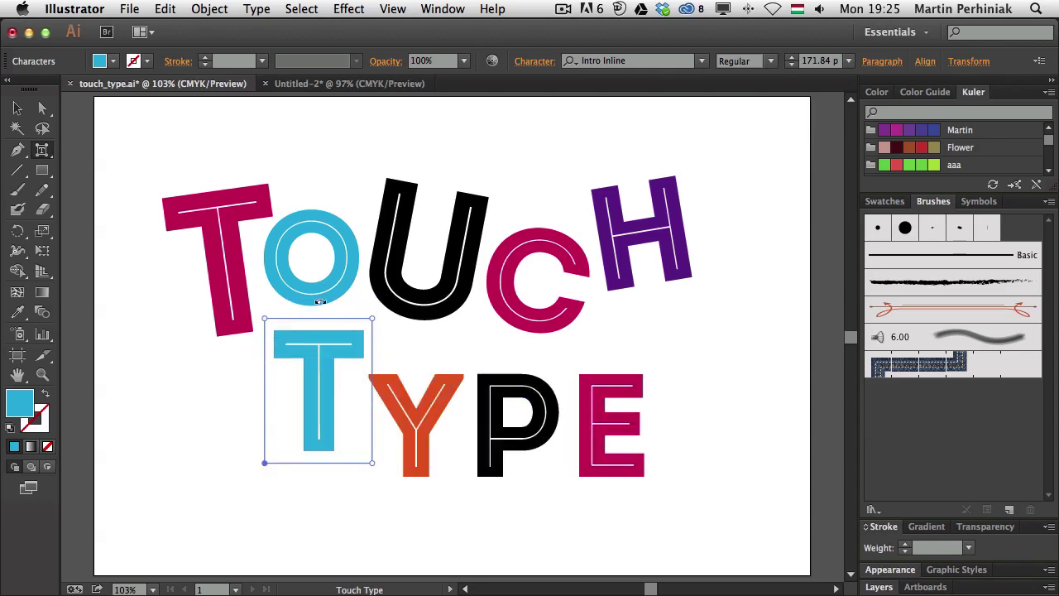
- Tilt TYPE's T about 17°, then move the Y left, tilt, narrow and shrink it
left_click_drag(319, 301, 364, 291)
left_click_drag(454, 418, 405, 418)
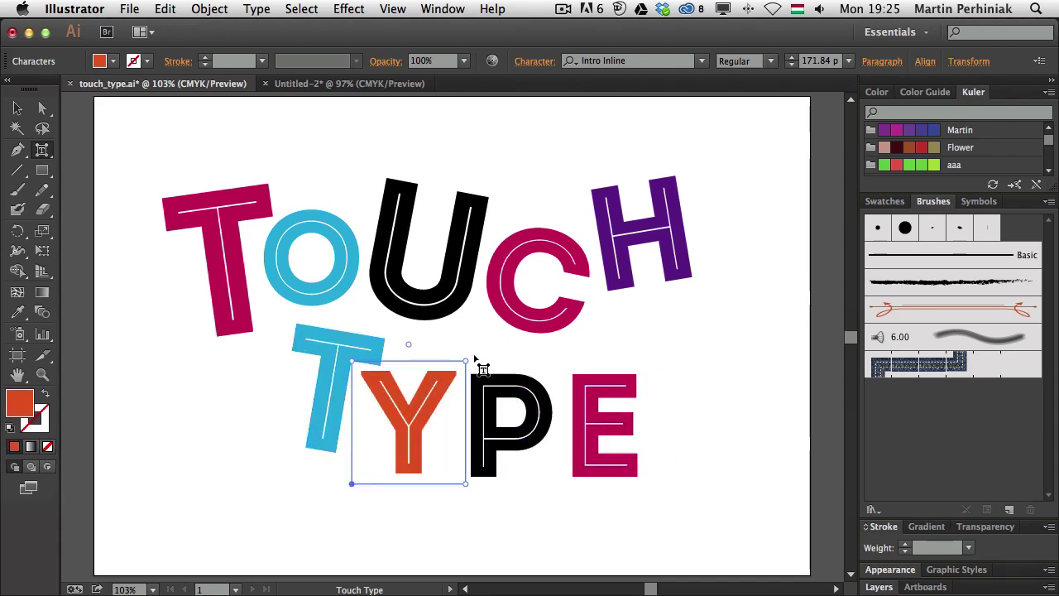
left_click_drag(408, 344, 396, 341)
left_click_drag(483, 471, 472, 438)
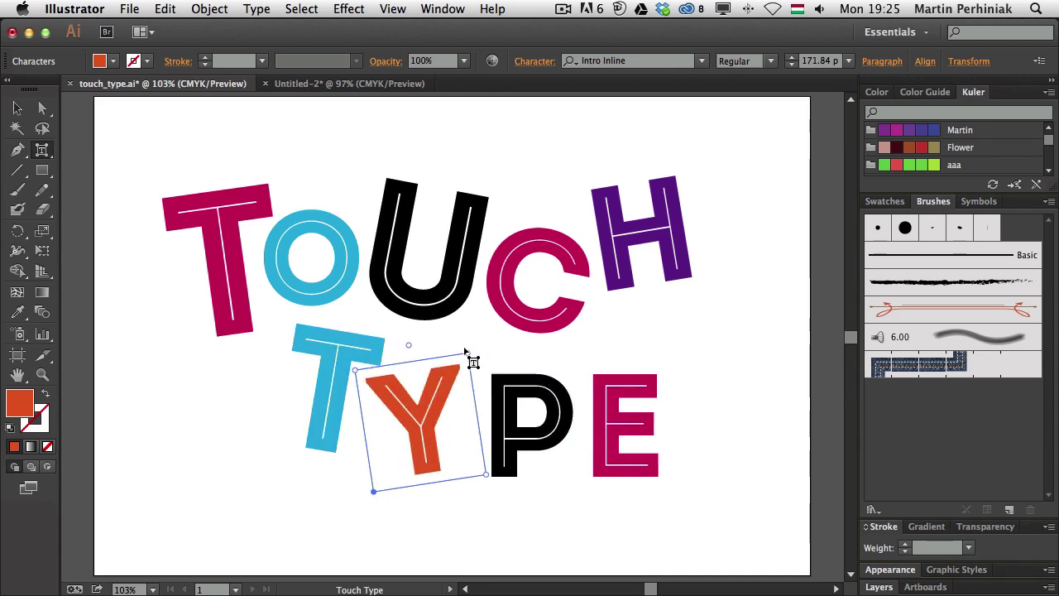
left_click_drag(468, 356, 419, 392)
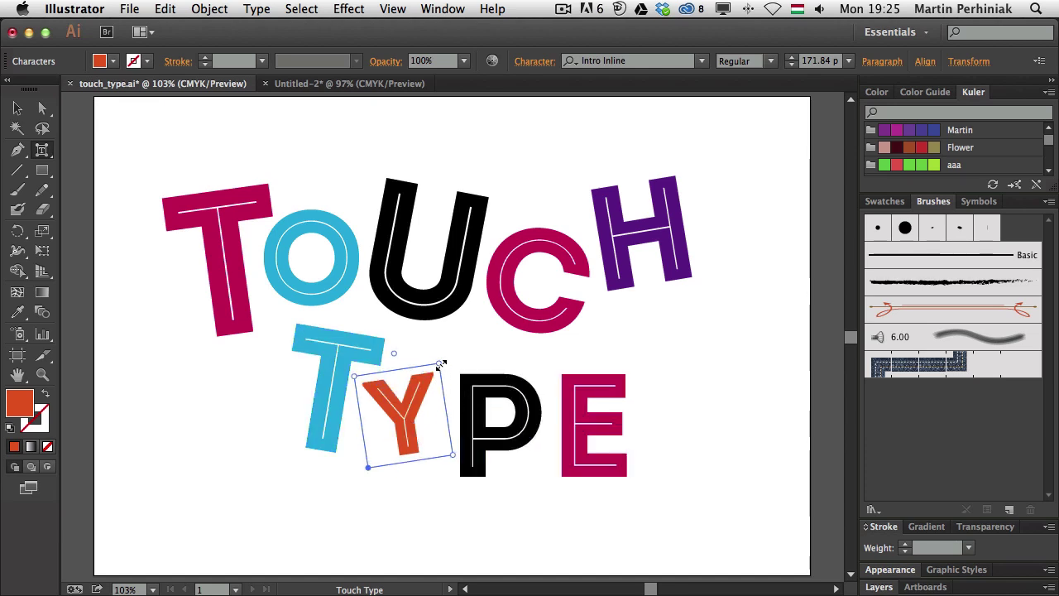
- Raise the P and shift it left, then tilt the E about 10° and raise it above the baseline
left_click(501, 389)
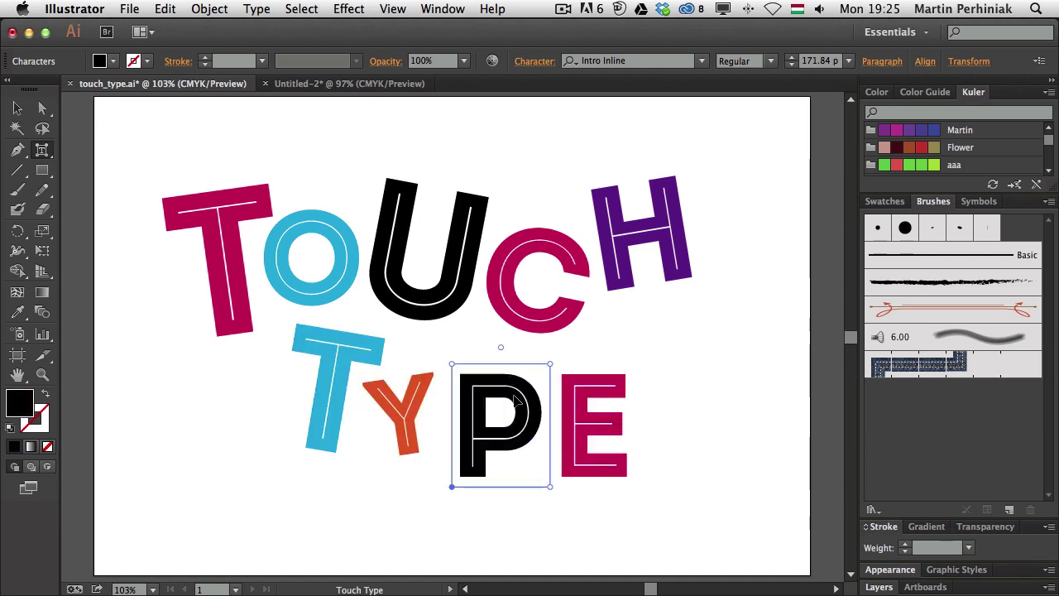
left_click_drag(515, 402, 506, 369)
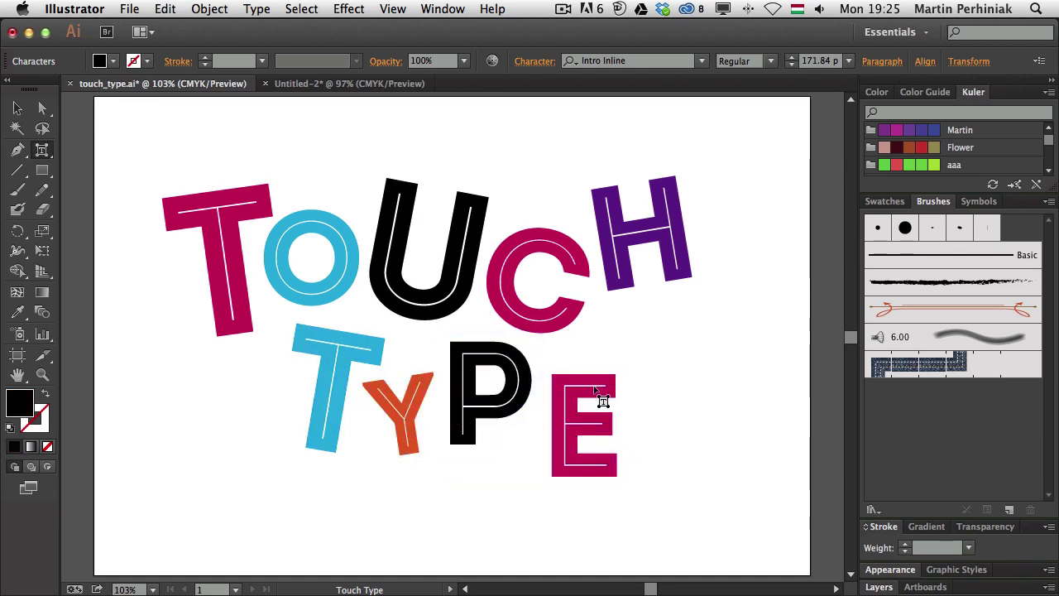
left_click(594, 387)
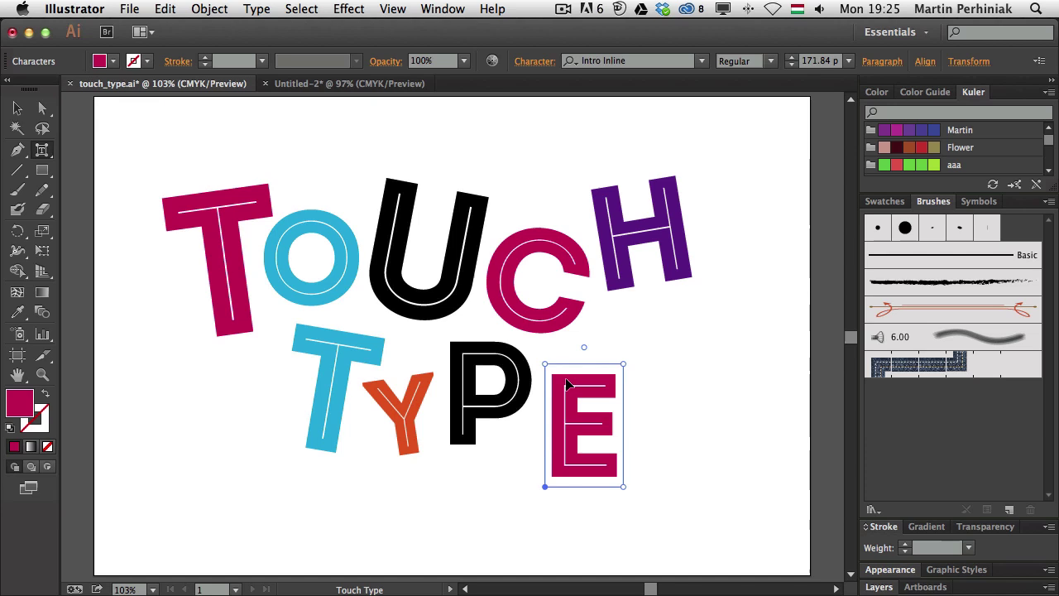
mouse_move(568, 384)
left_mouse_down()
mouse_move(565, 333)
mouse_move(571, 397)
mouse_move(523, 444)
mouse_move(558, 385)
mouse_move(548, 378)
mouse_move(558, 391)
left_mouse_up()
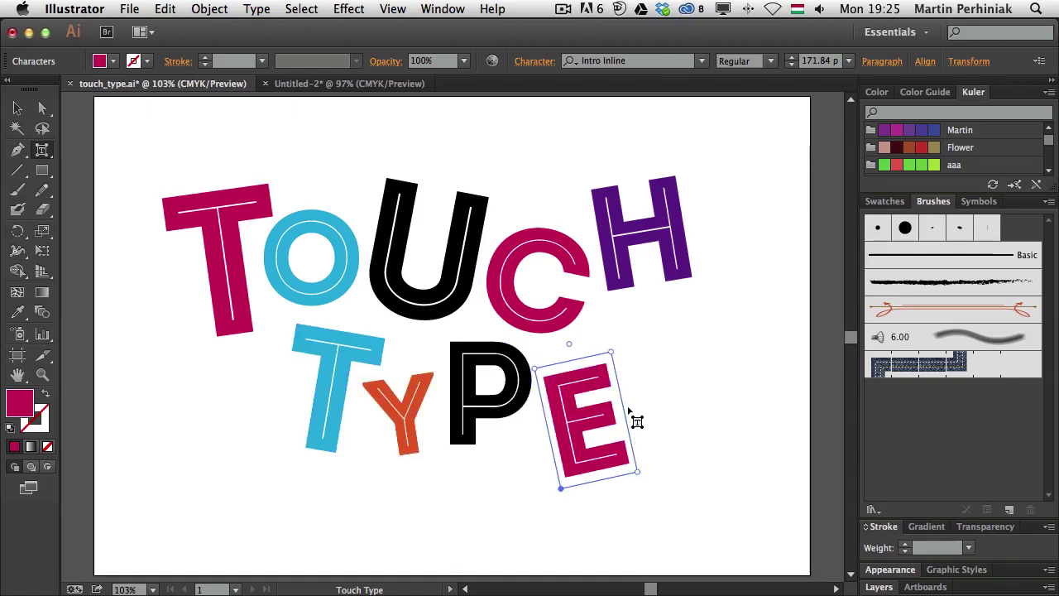
left_click_drag(614, 354, 610, 366)
left_click_drag(573, 397, 574, 374)
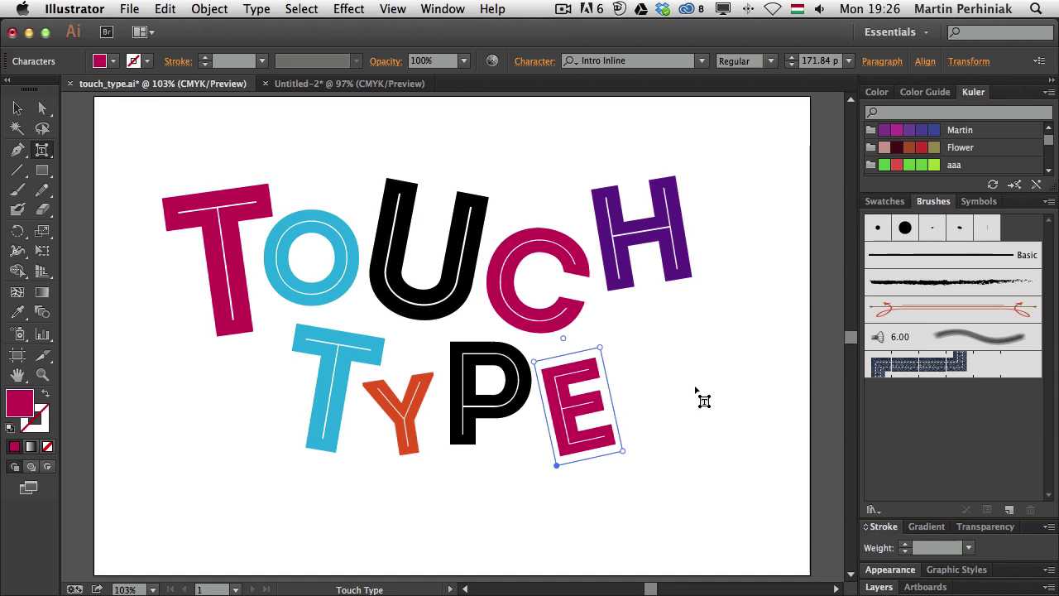
- Switch to the Paintbrush tool (B), ending the Touch Type letter edits
key("b")
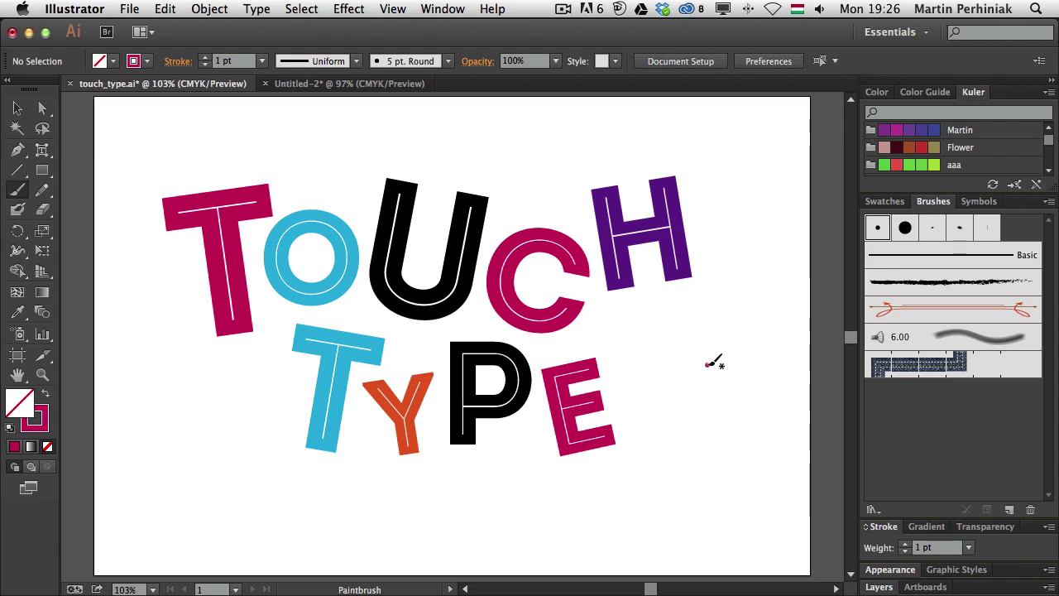
- Place a new point text line below the lettering reading POINT TEXT
key("t")
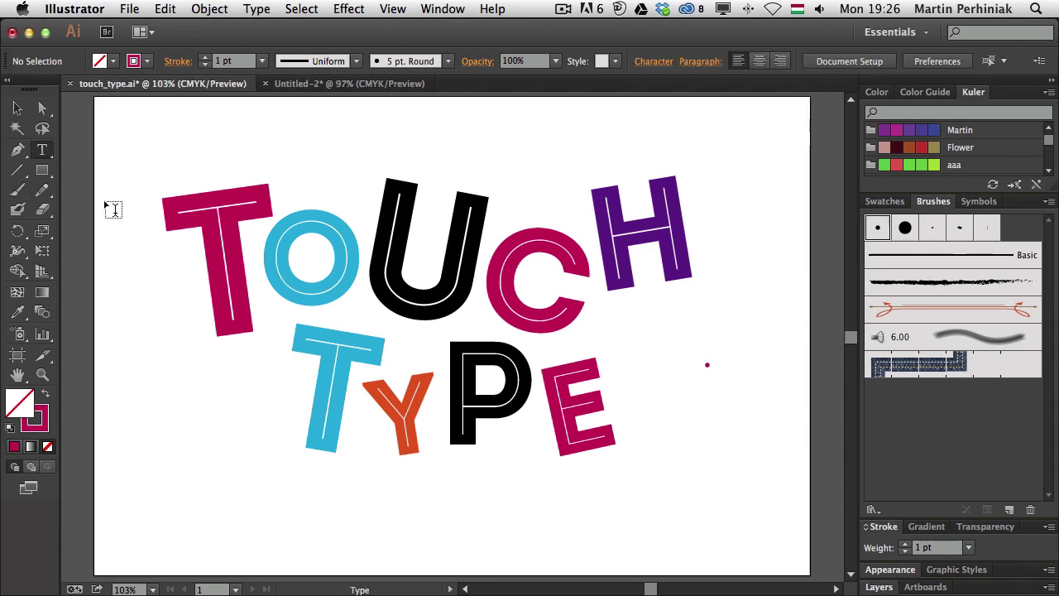
left_click(393, 519)
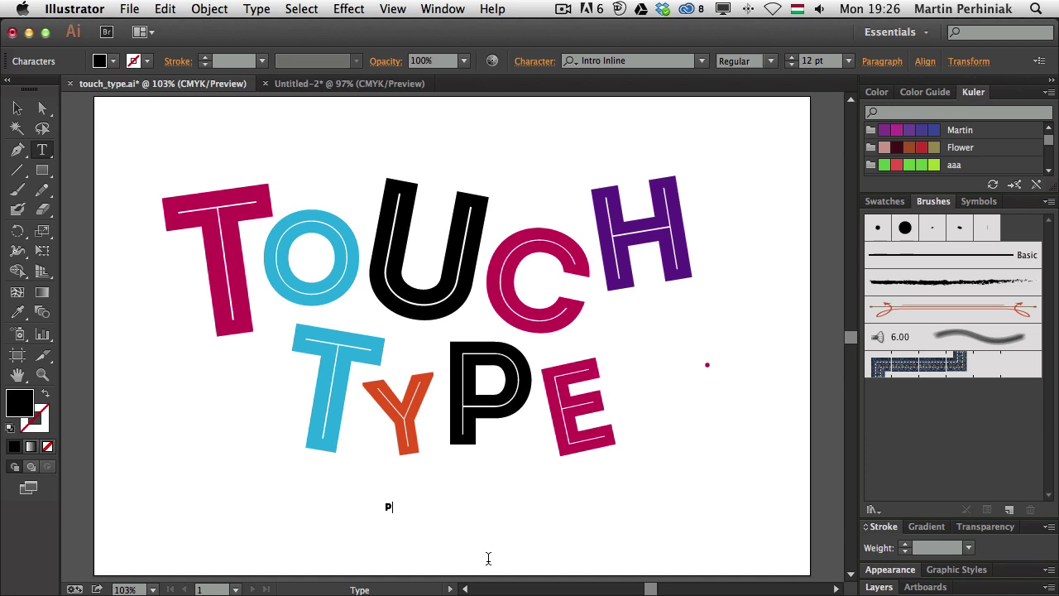
type("POINT TRE")
key("BackSpace")
- Scale up the POINT TEXT line, centre it under TYPE and stretch it wider
key("Escape")
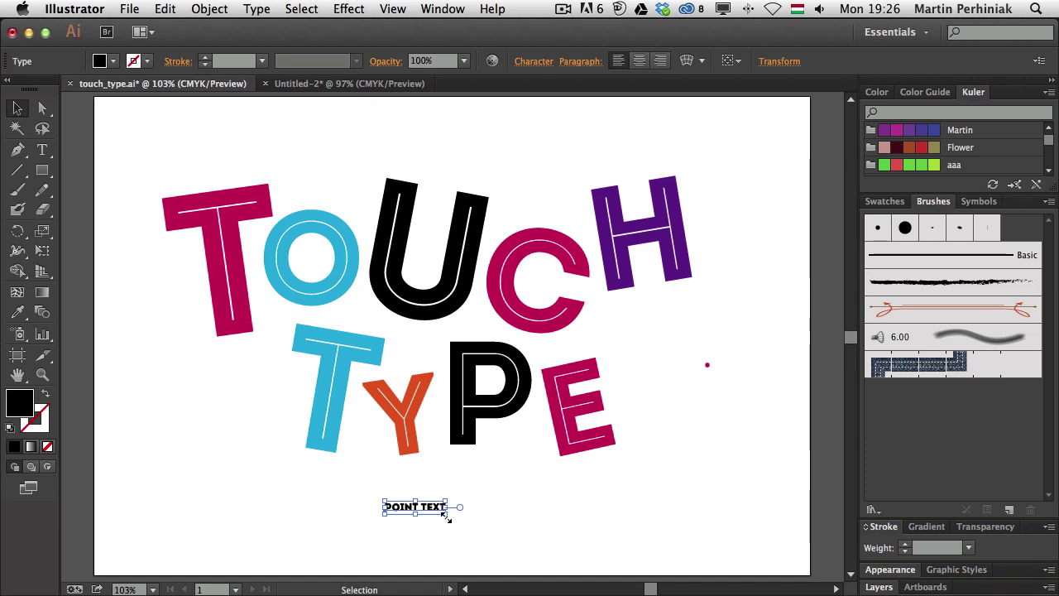
left_click_drag(447, 511, 635, 550)
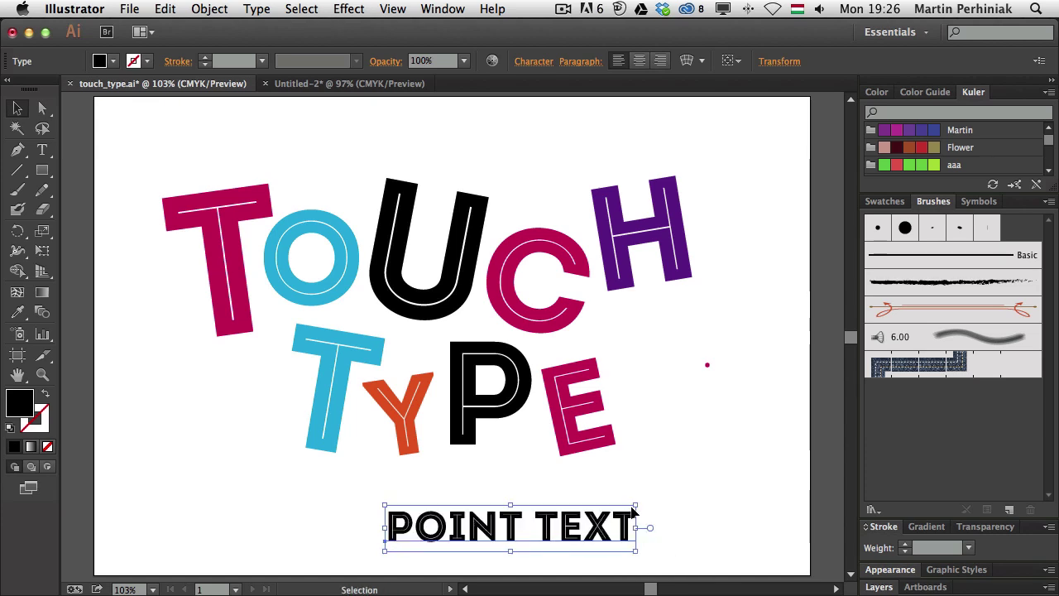
left_click_drag(571, 524, 522, 495)
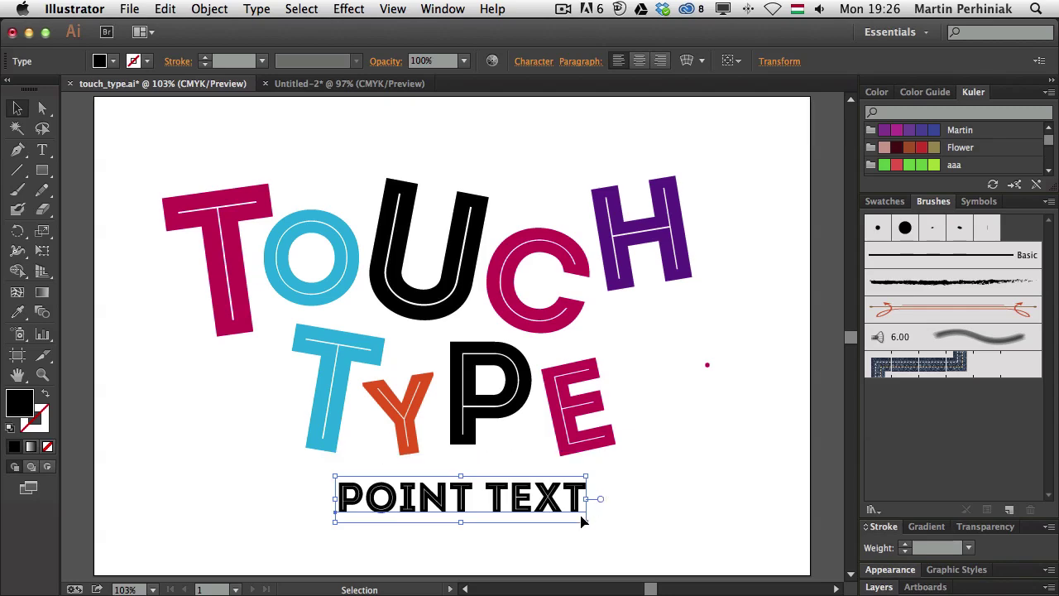
left_click_drag(587, 521, 753, 520)
left_click_drag(585, 537, 575, 518)
key("ctrl+z")
left_click_drag(586, 525, 672, 558)
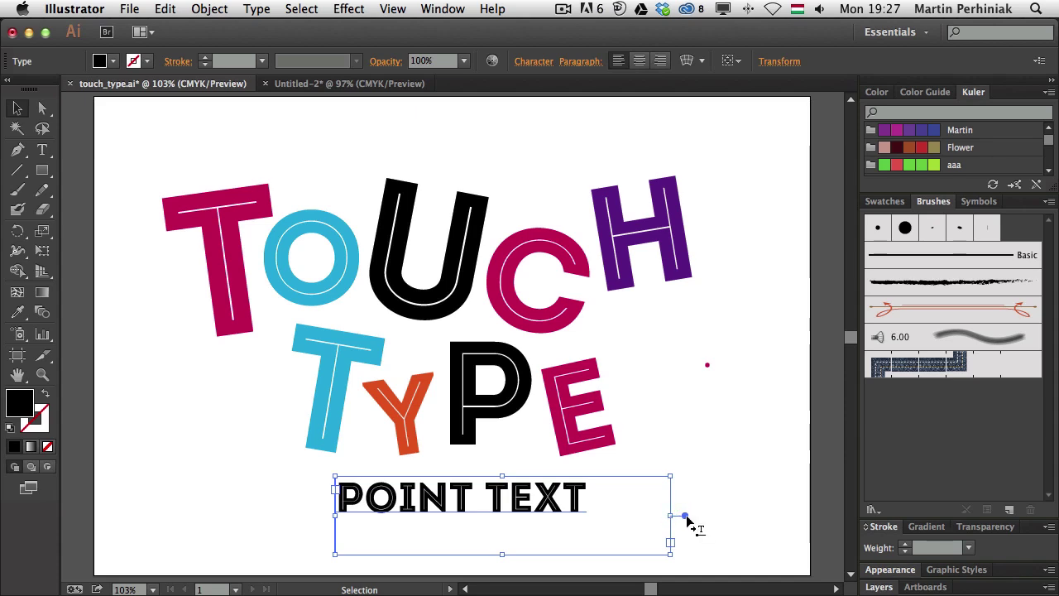
double_click(685, 515)
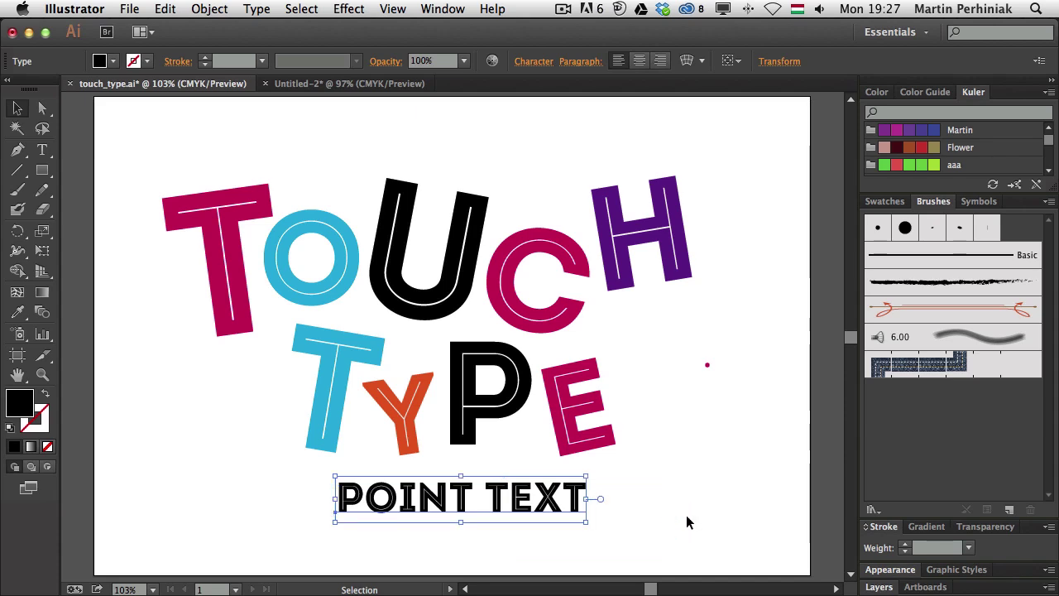
left_click_drag(586, 521, 692, 552)
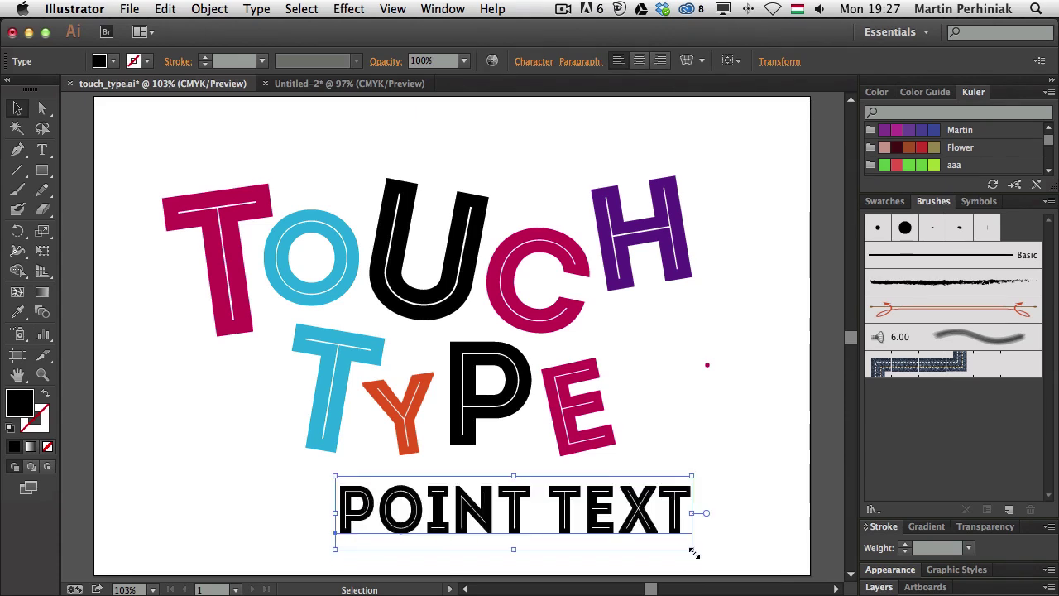
key("super+z")
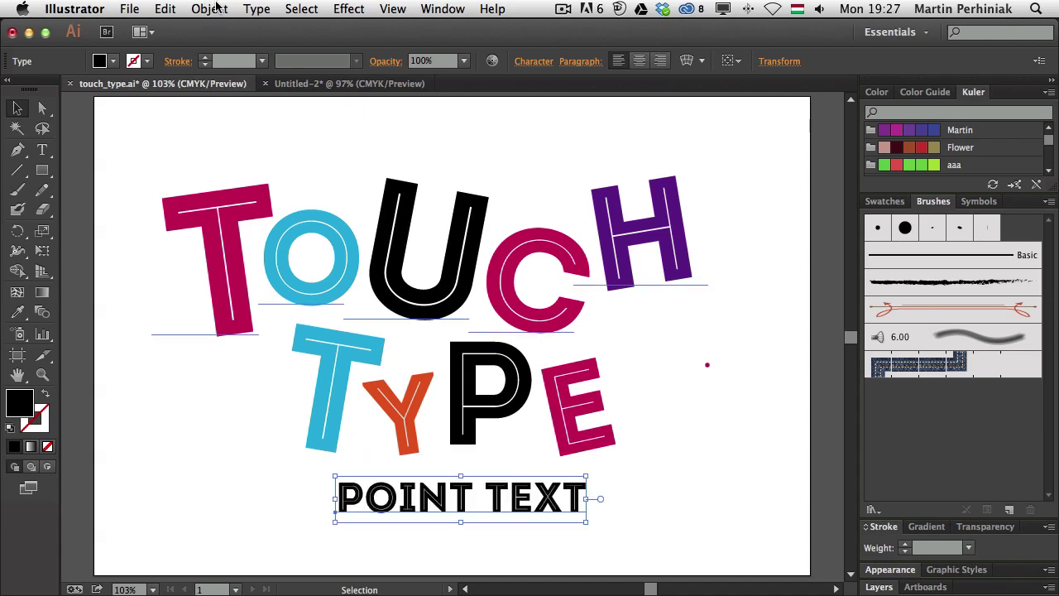
- Convert the POINT TEXT line from point type to area type
left_click(258, 9)
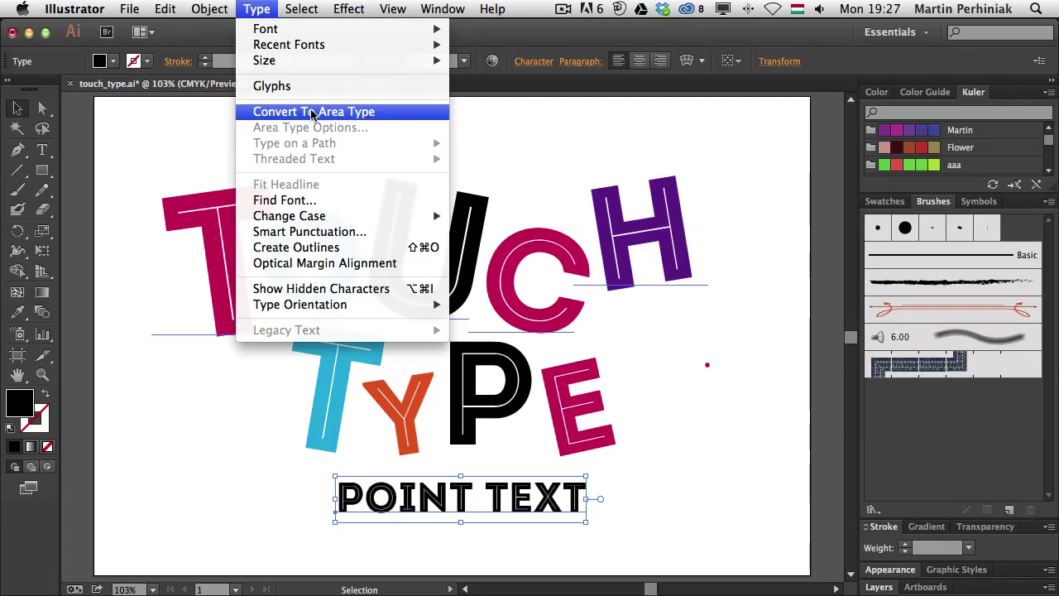
left_click(657, 440)
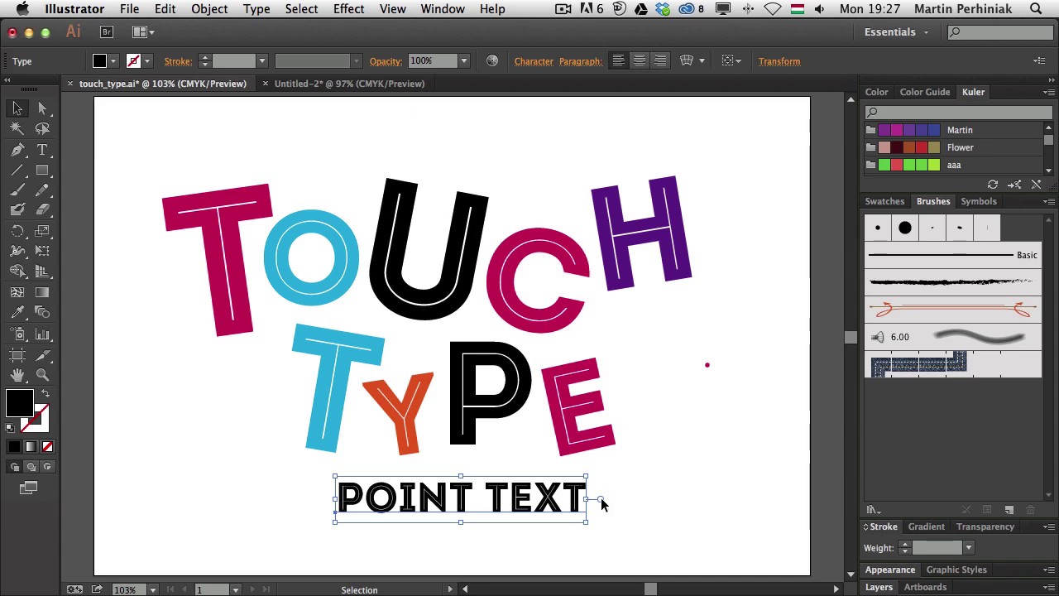
double_click(601, 498)
- Review the Area Type Options without changes, then delete the POINT TEXT line
left_click(249, 9)
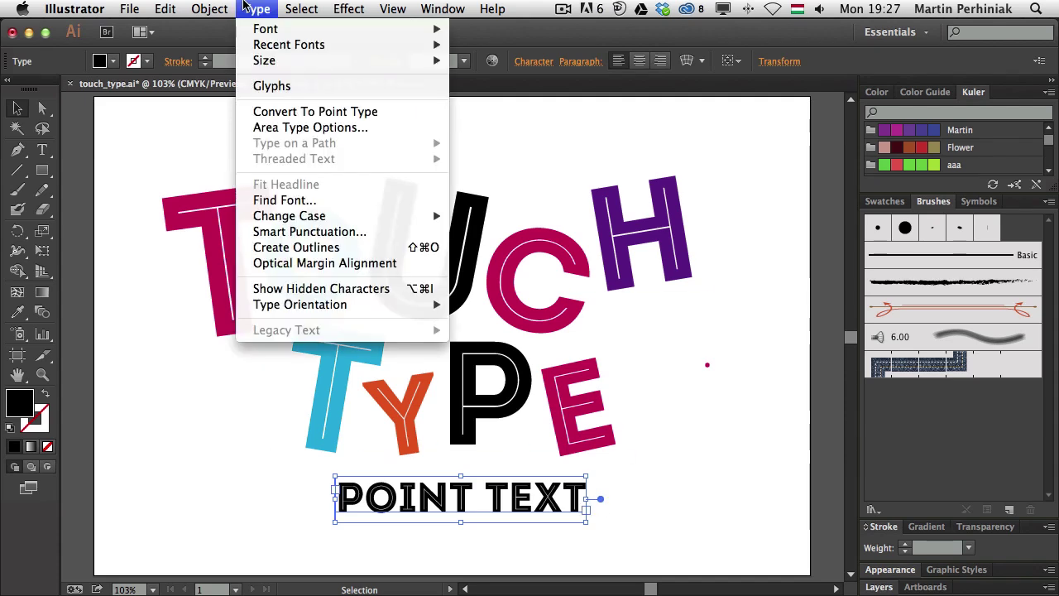
left_click(332, 129)
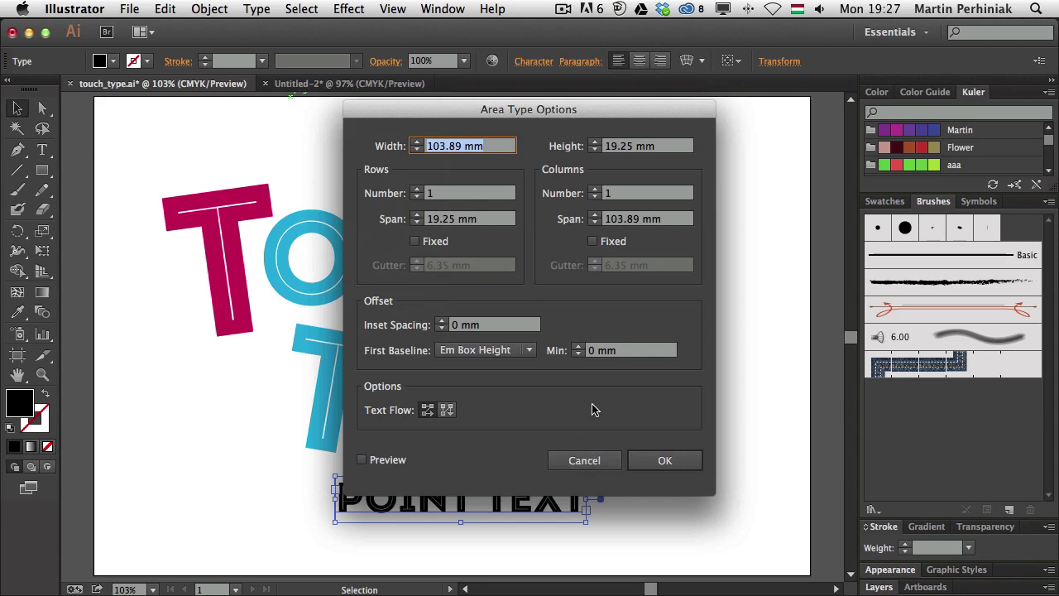
left_click(583, 460)
key("Delete")
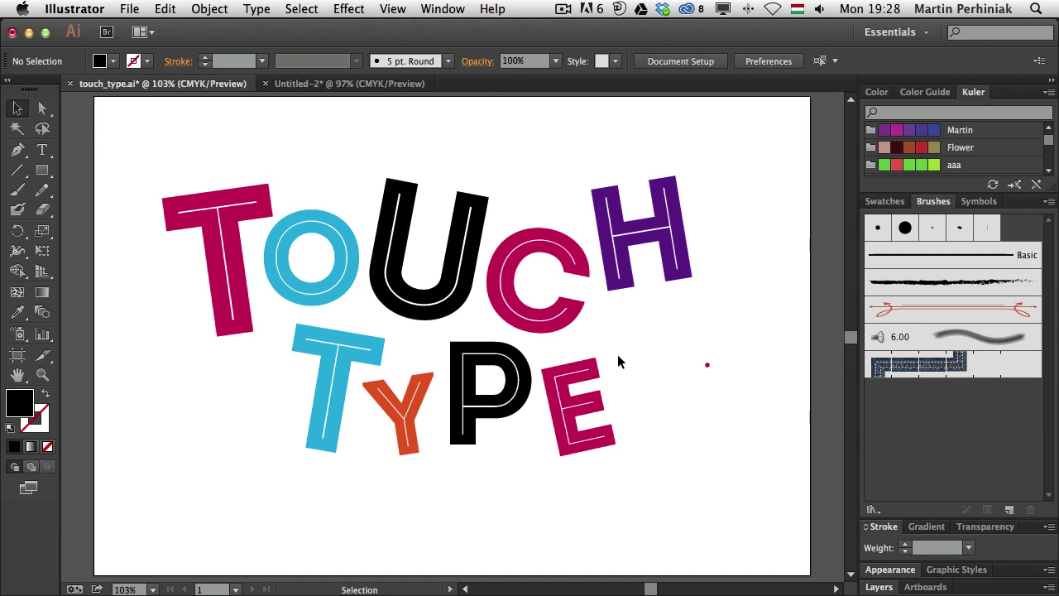
- Select the POINT TEXT line and search fonts for italic, bold and semibol, keeping Intro Inline
key("t")
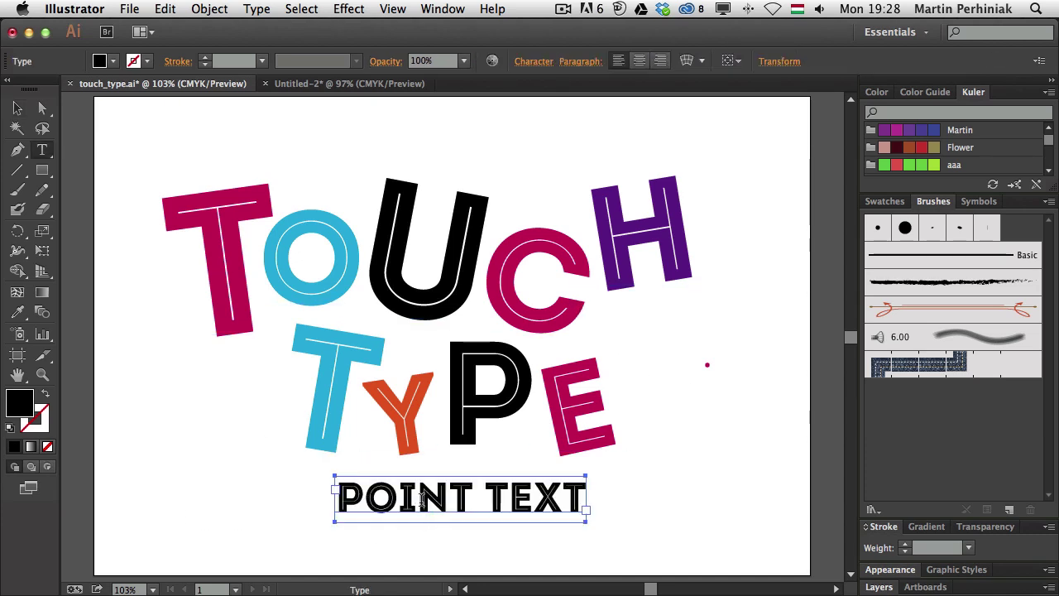
triple_click(422, 497)
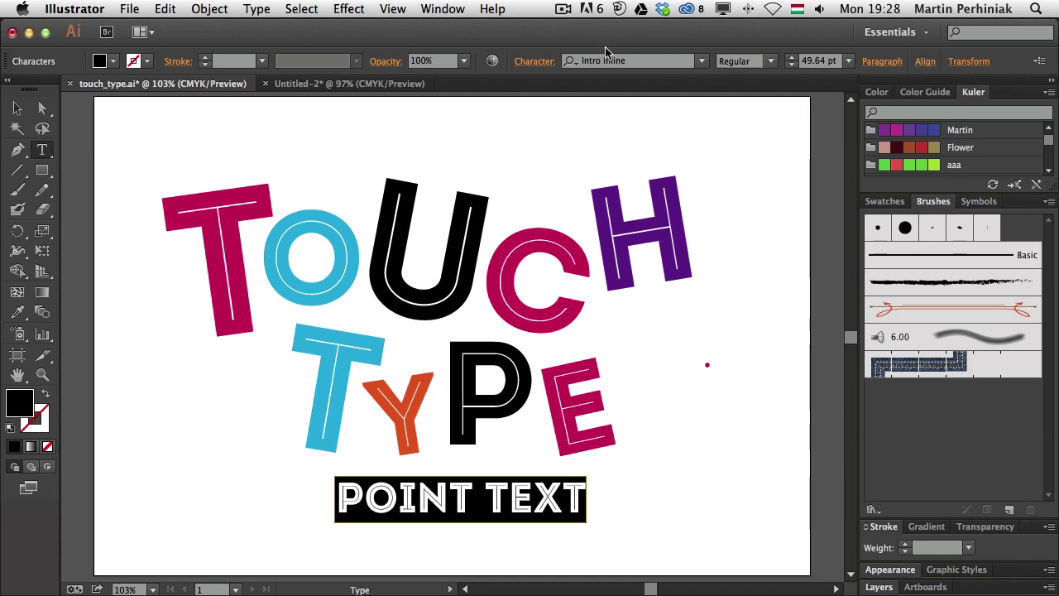
left_click(573, 64)
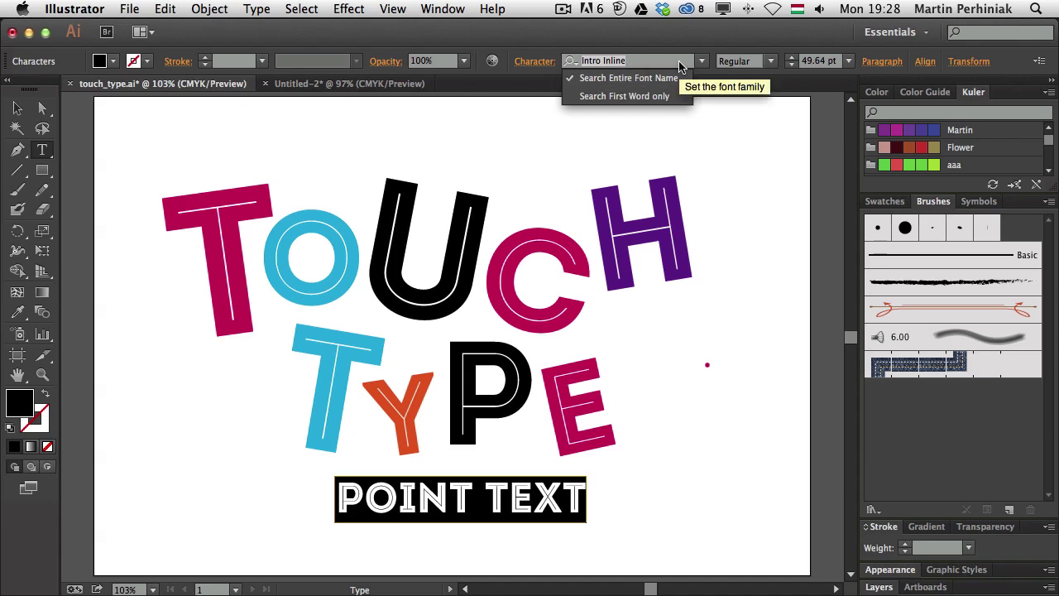
type("italic")
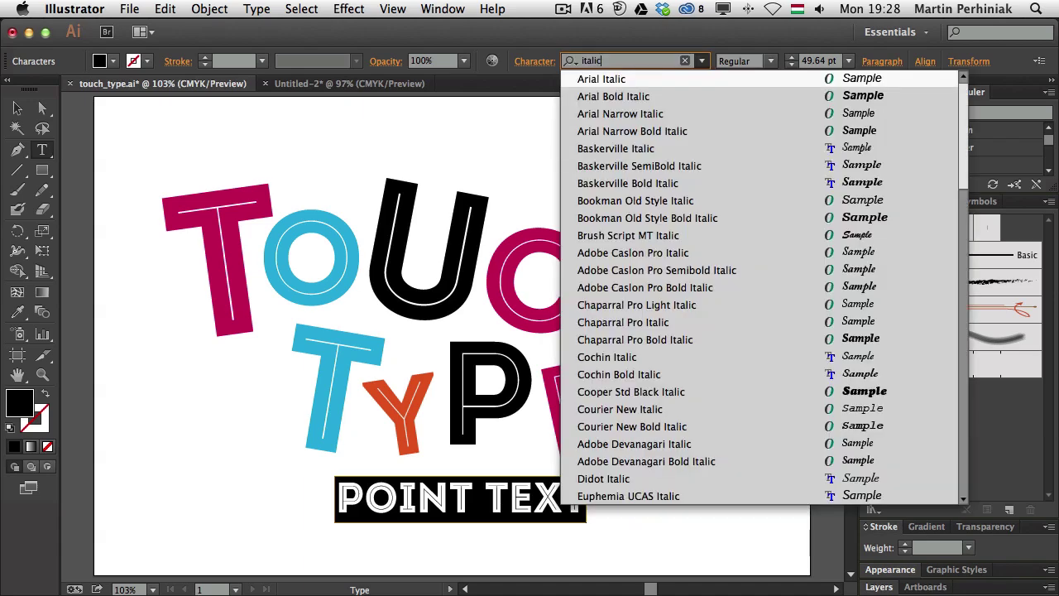
key("BackSpace")
key("BackSpace")
key("BackSpace")
key("BackSpace")
key("BackSpace")
key("BackSpace")
type("bold")
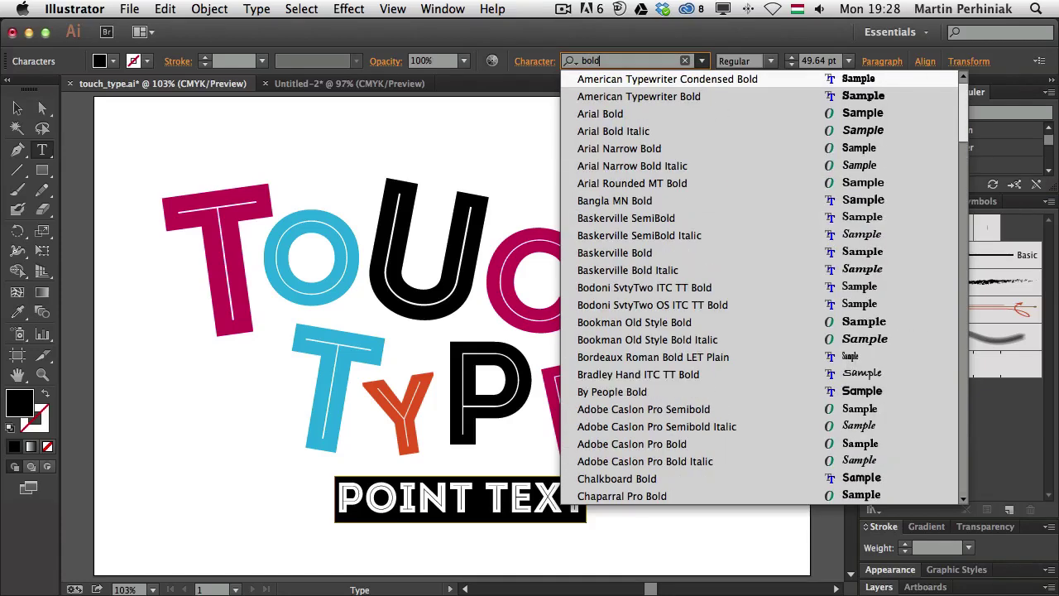
key("BackSpace")
key("BackSpace")
key("BackSpace")
key("BackSpace")
type("se")
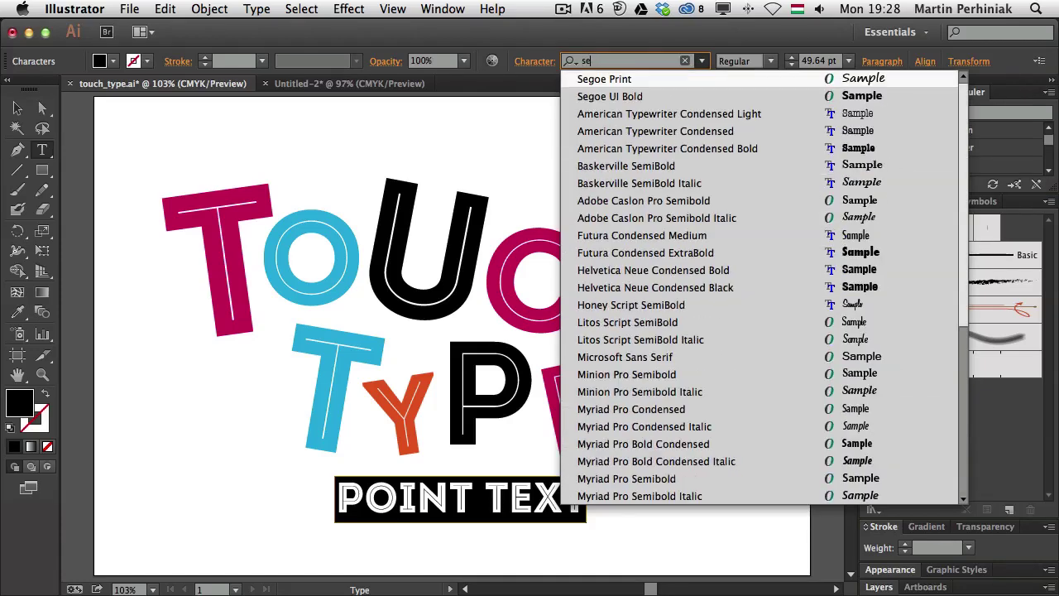
type("mibol")
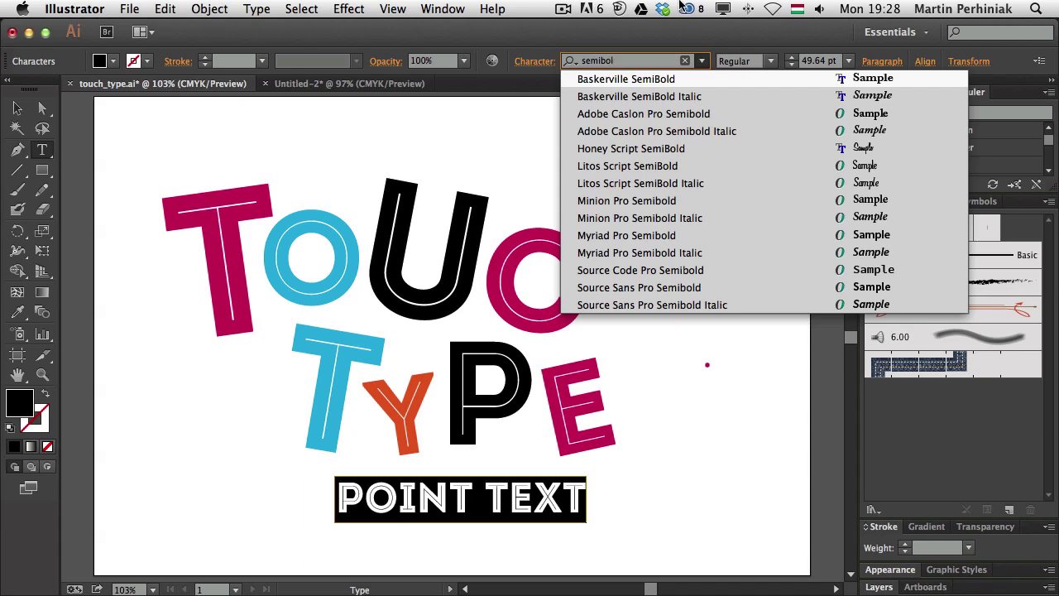
left_click(684, 61)
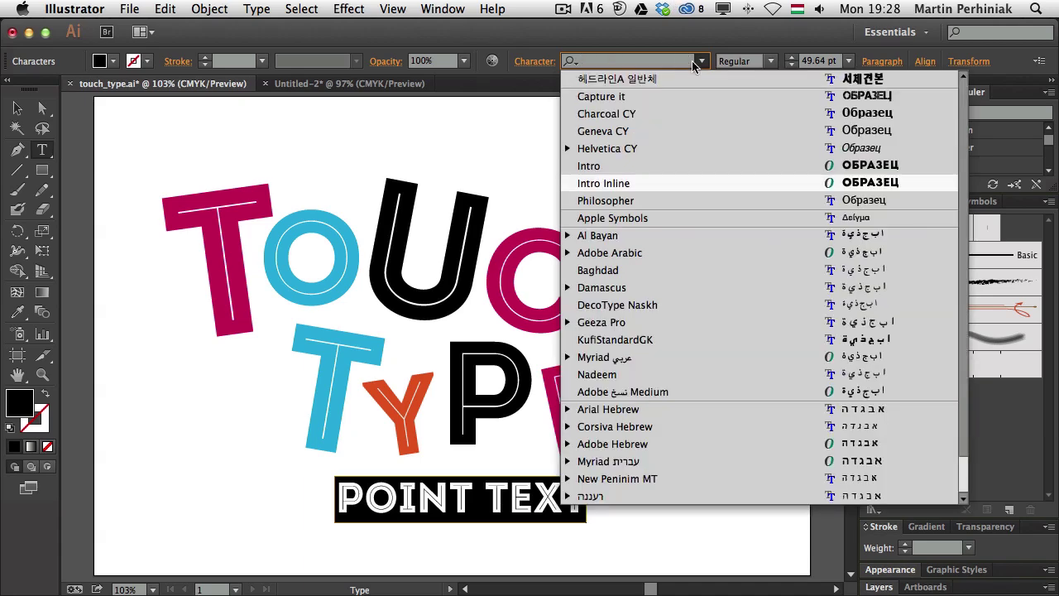
left_click(695, 62)
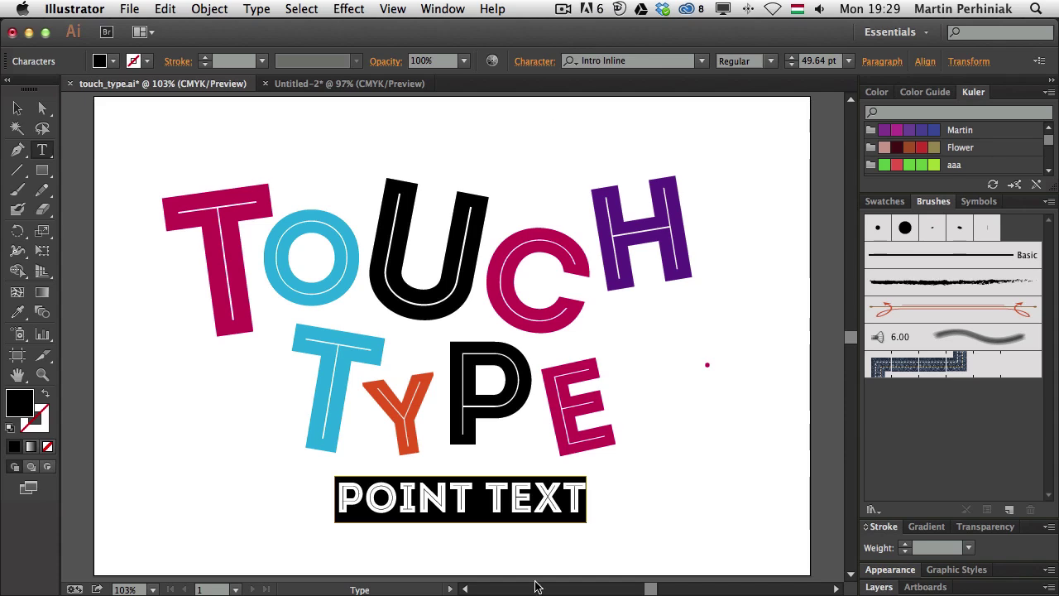
left_click(535, 499)
key("Escape")
left_click(720, 409)
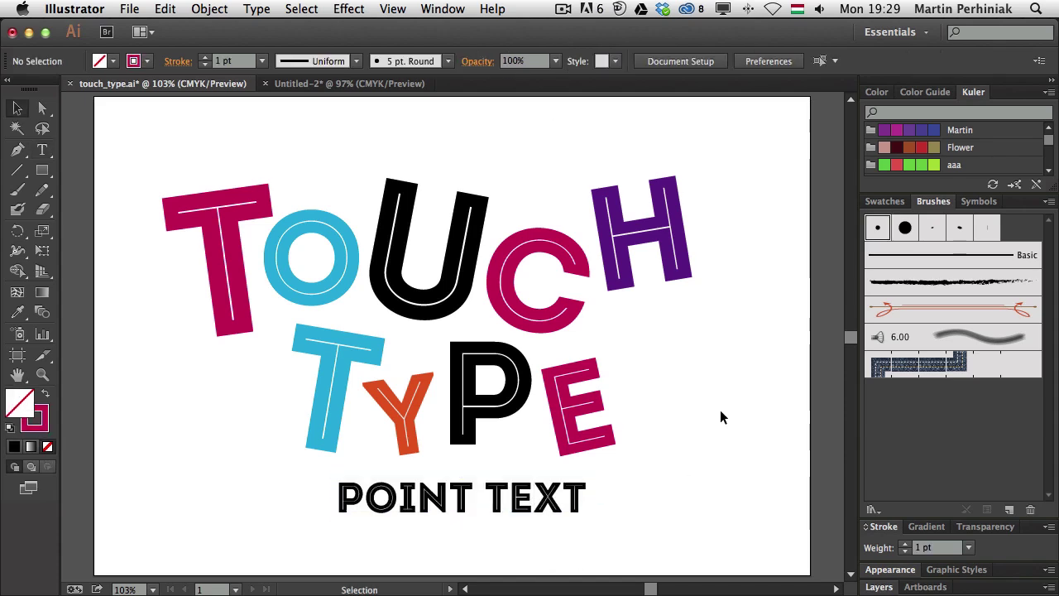